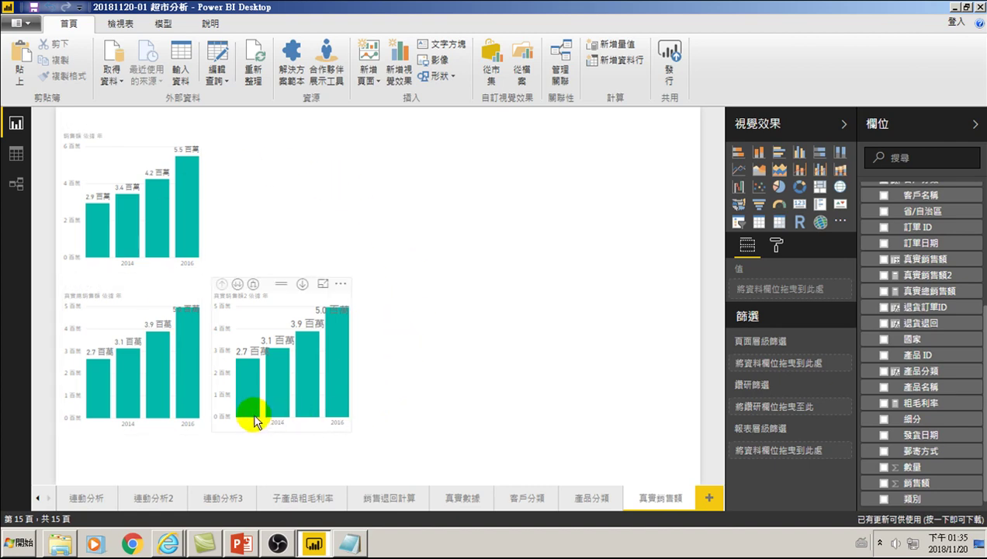
Step: Switch from the Power BI supermarket report to the Chrome browser
click(133, 535)
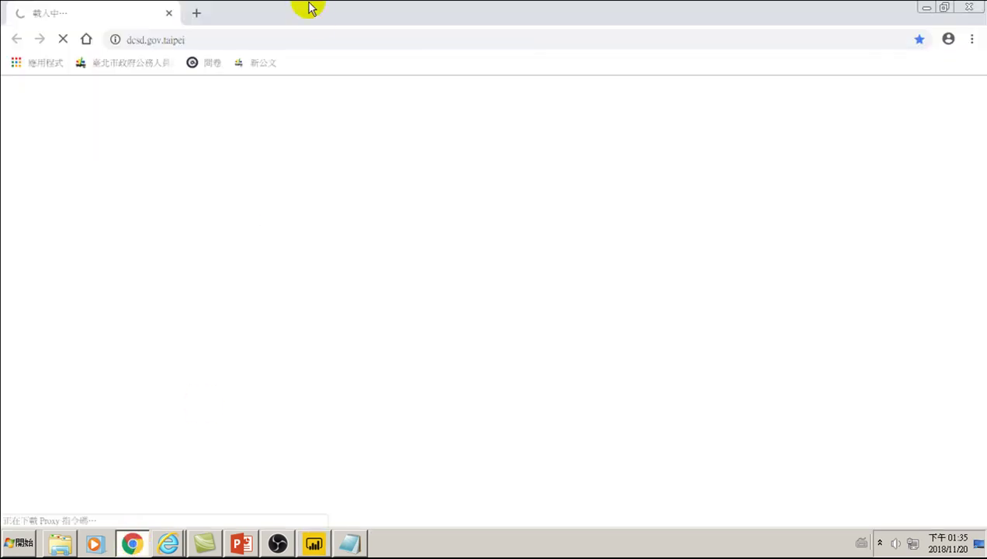
click(223, 40)
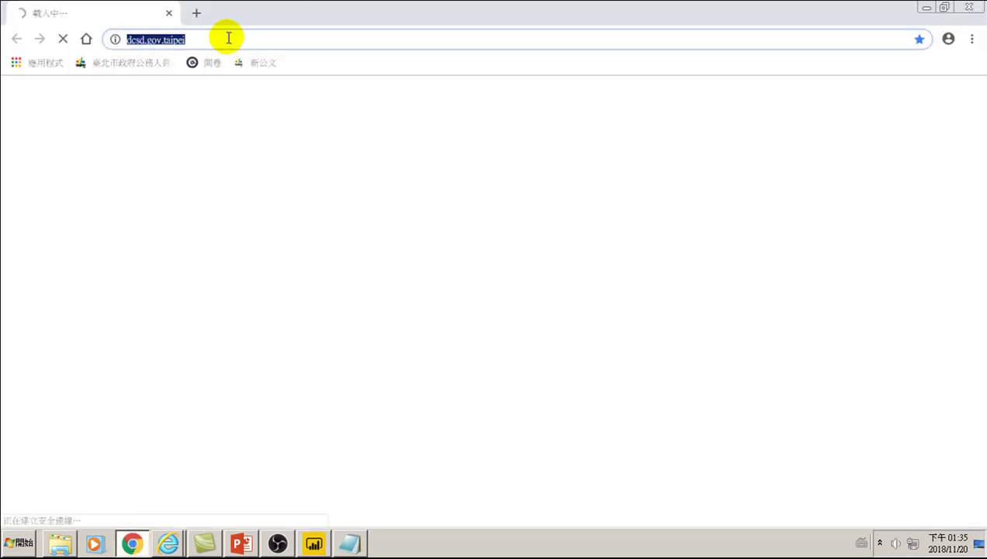
text(https://goo.gl/ytzRxT)
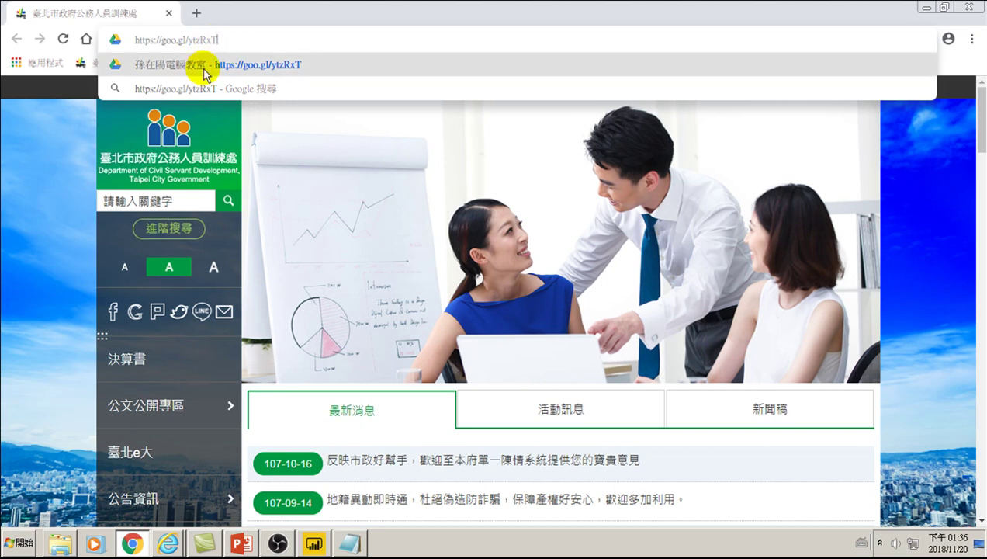
click(206, 74)
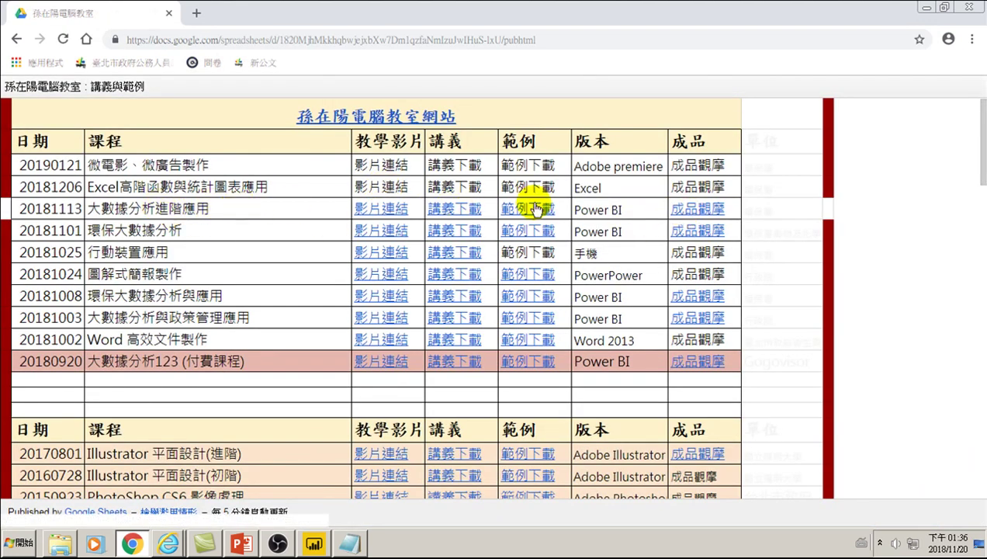
Step: Open the 20181113 course's 成品觀摩 Drive folder, then go back to the course list tab
click(696, 210)
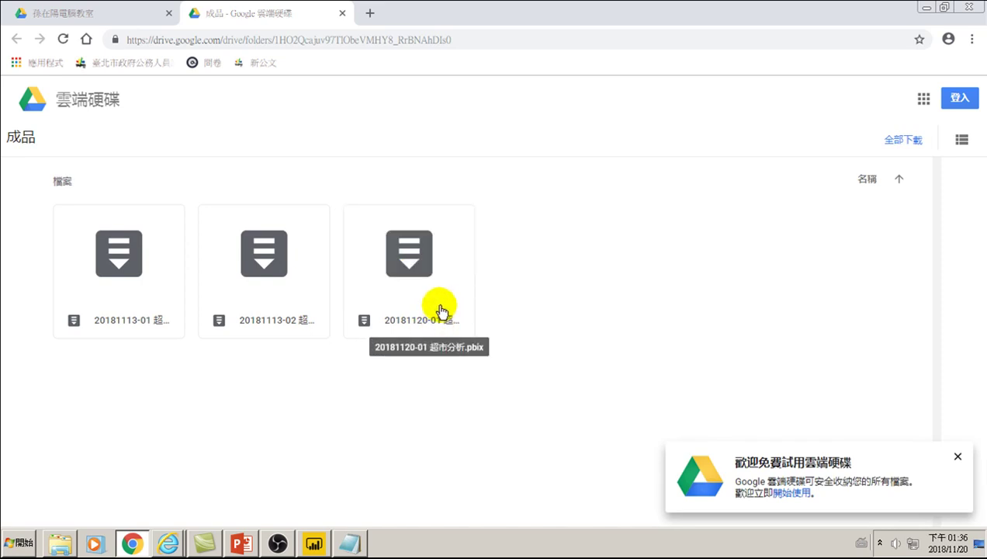
mouse_move(408, 281)
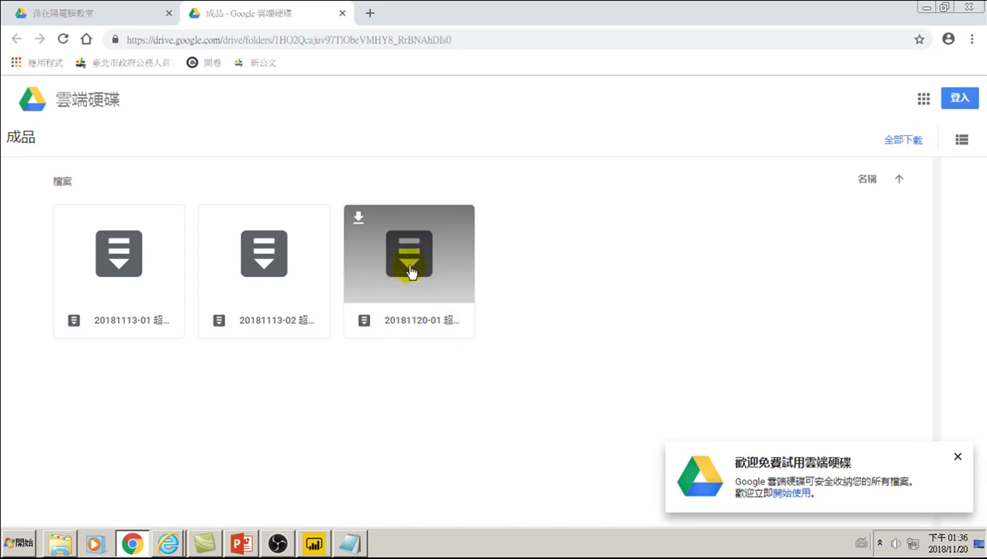
click(99, 12)
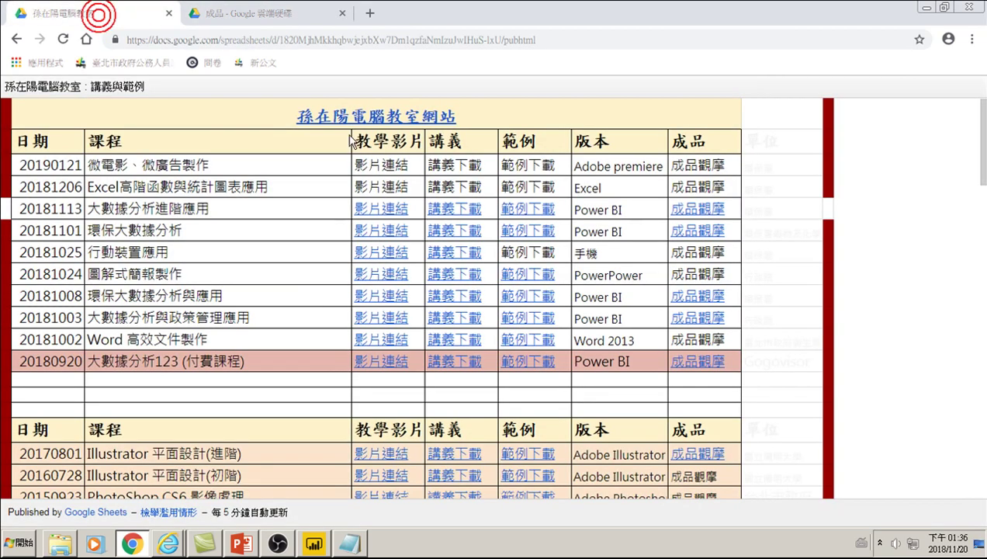
Step: Open the 20181113 course's 範例下載 folder listing 超市範例.xlsx and other sample files
click(521, 213)
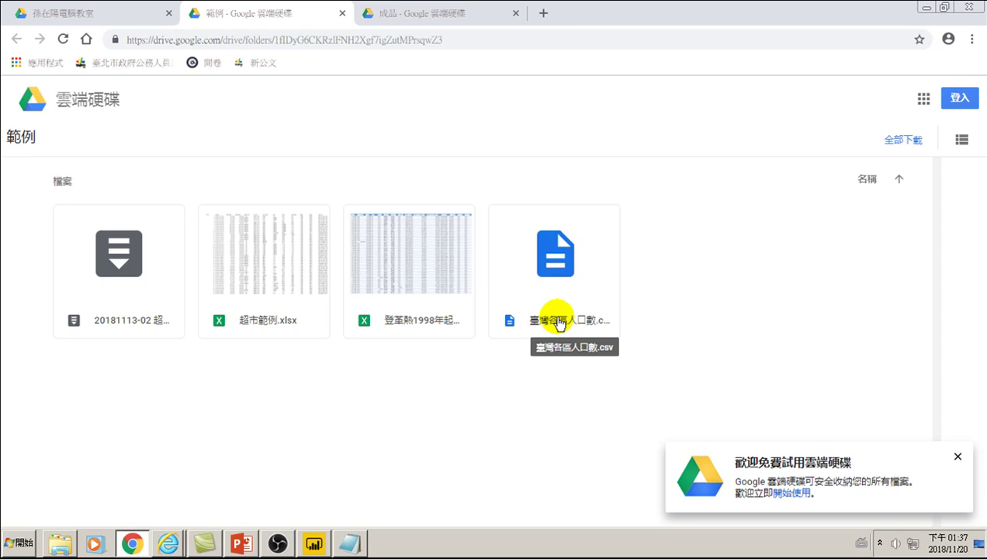
mouse_move(561, 283)
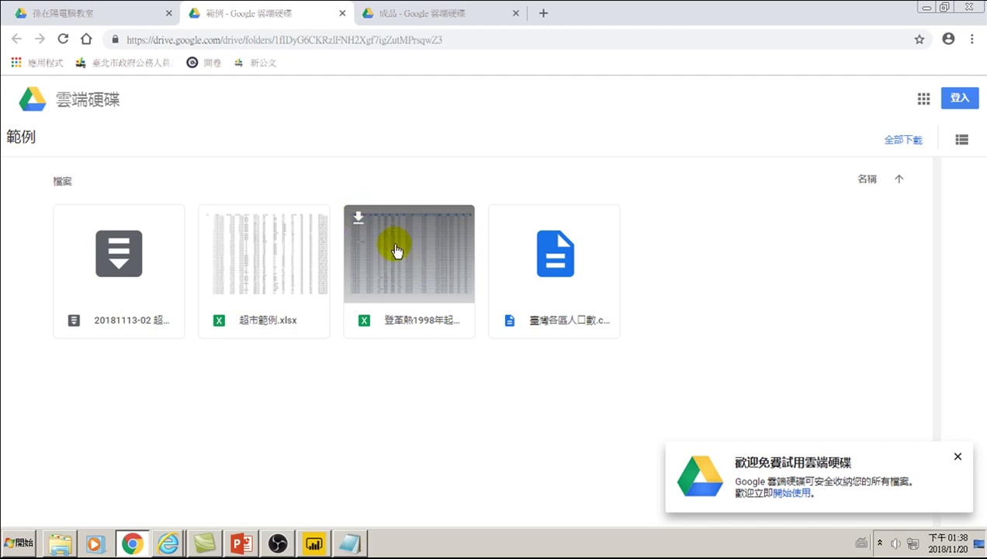
Step: Download the 登革熱1998年起每日確定病例統計.xlsx workbook and 臺灣各區人口數.csv from Drive
click(358, 217)
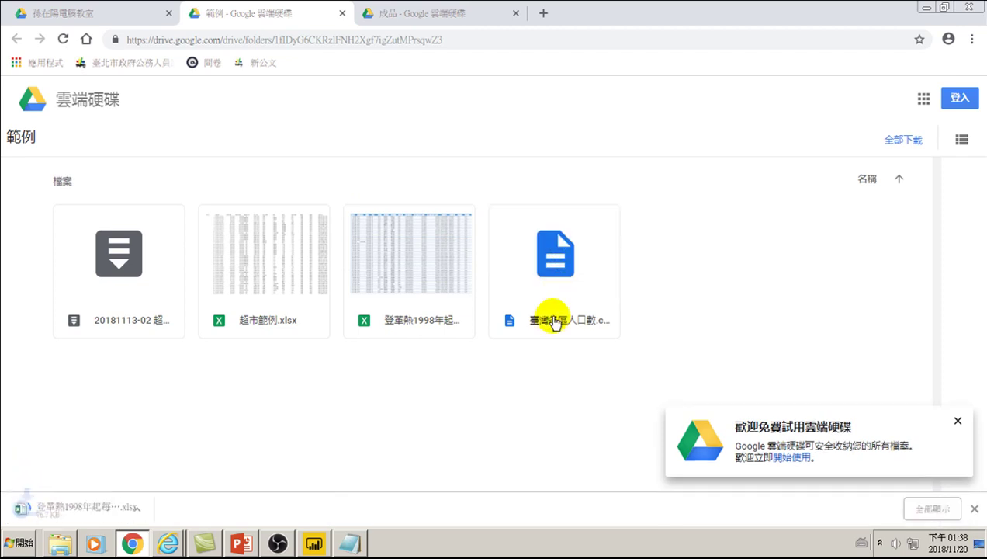
click(503, 219)
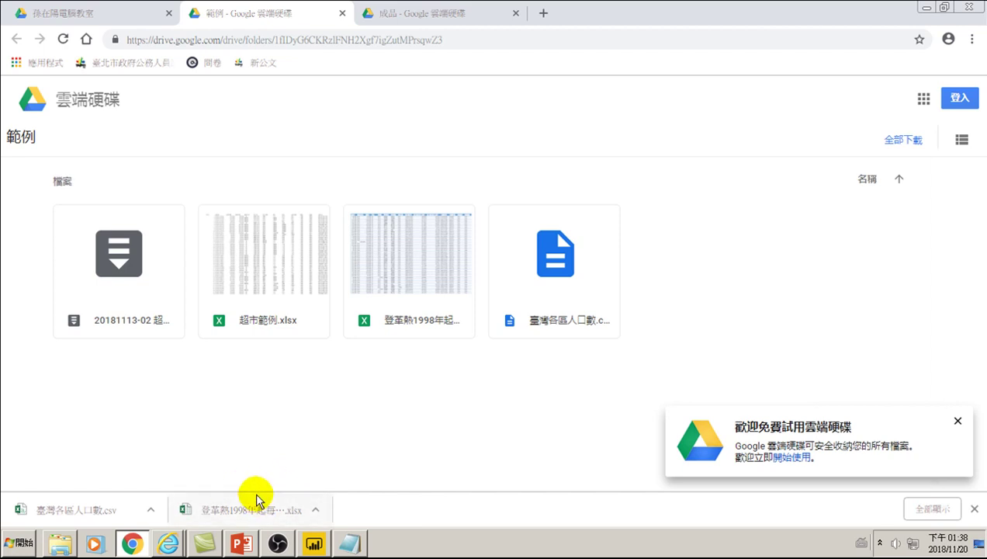
Step: Confirm the dengue workbook and 臺灣各區人口數 file are in Downloads, then close Explorer
click(61, 543)
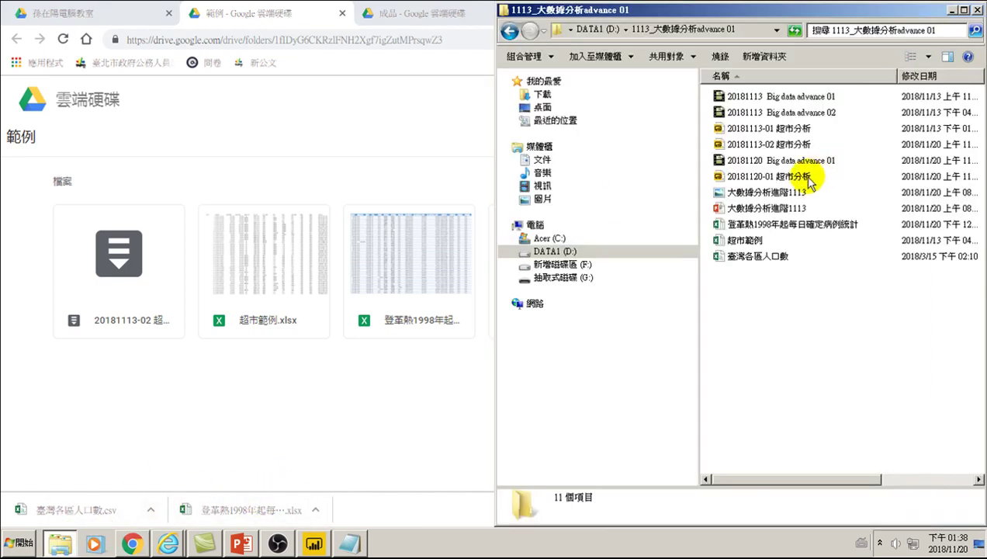
click(971, 11)
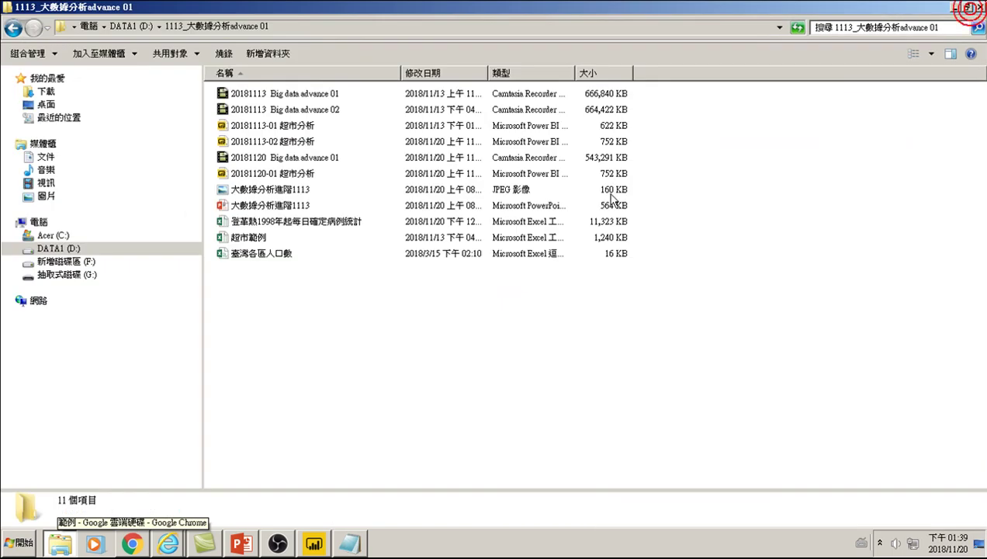
click(246, 256)
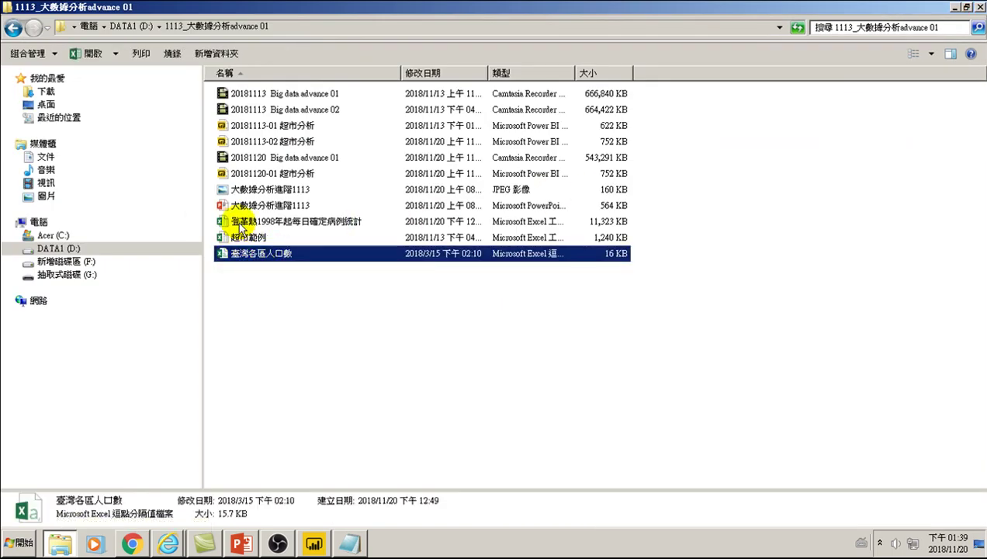
click(47, 94)
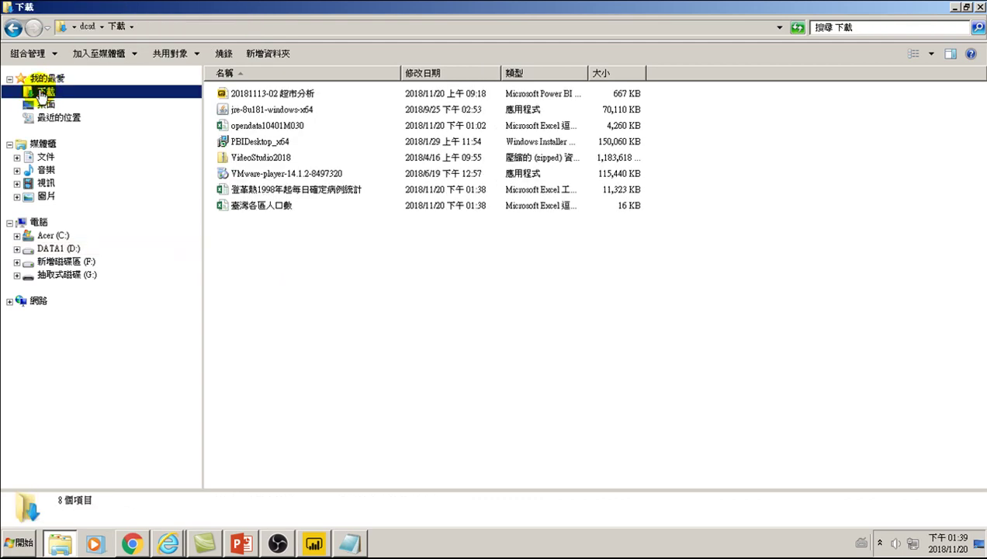
click(247, 206)
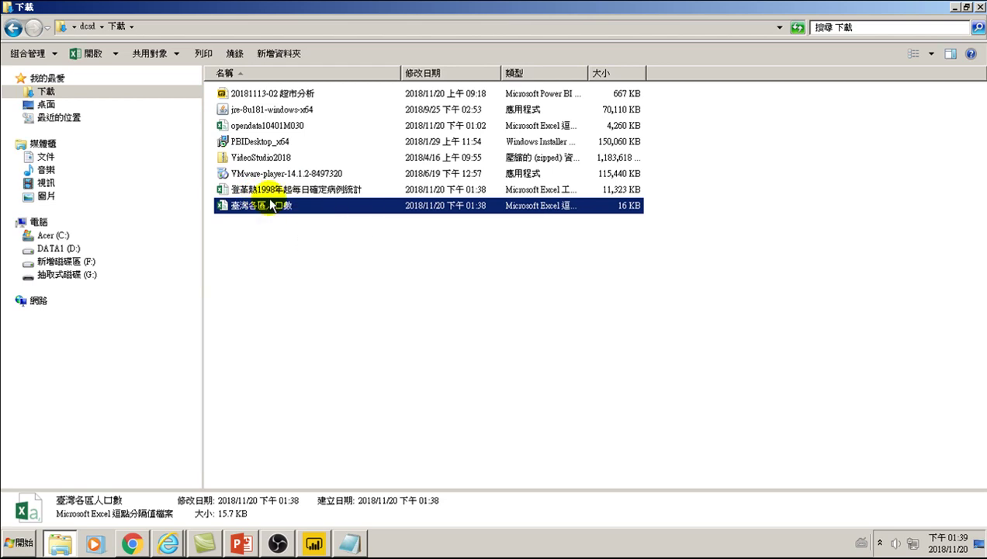
click(979, 7)
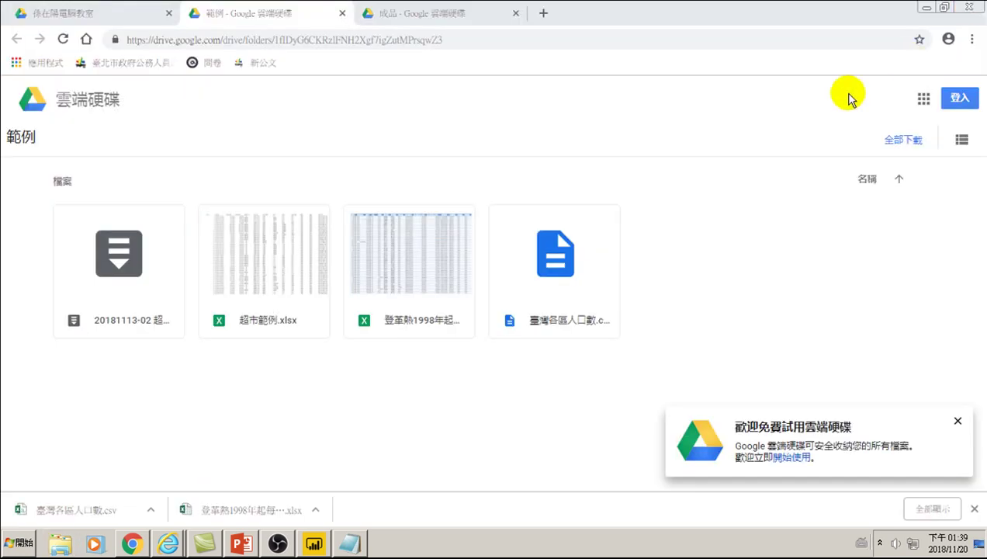
Step: Close Chrome to return to the Power BI 真實銷售額 report page
click(970, 8)
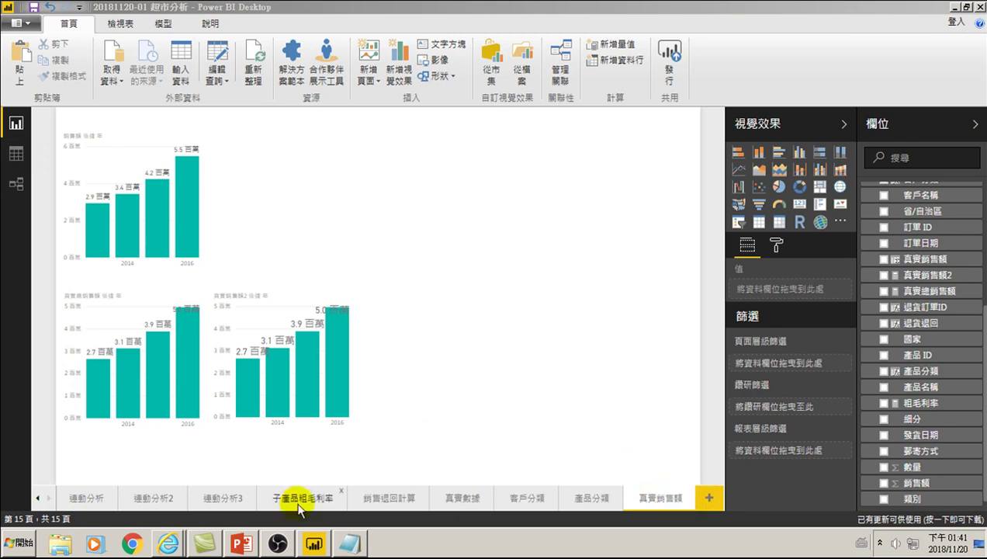
Step: Scroll the page tabs back and open the 連續性分析 report page
click(37, 497)
click(102, 499)
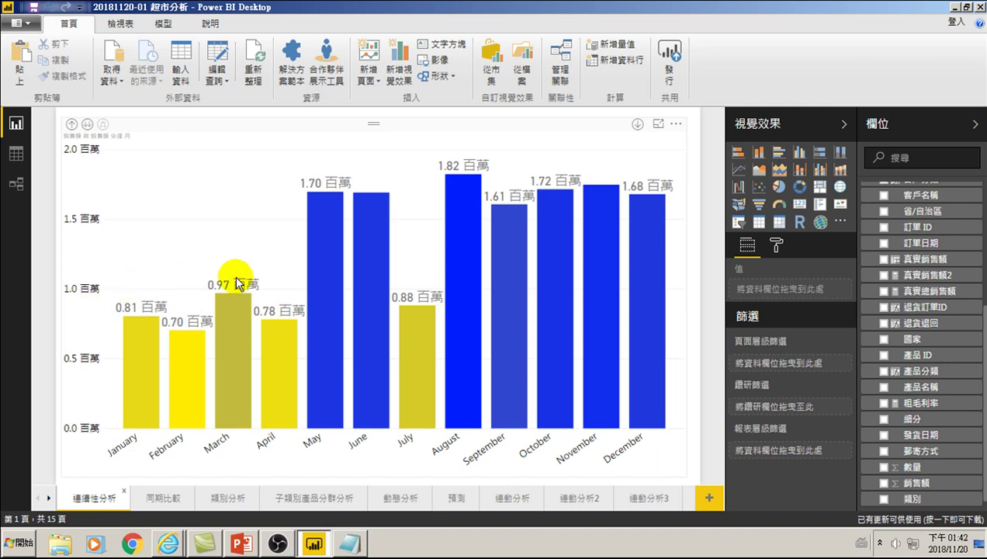
Step: Select the monthly sales chart, nudge it up and left, and narrow it from the right
click(429, 304)
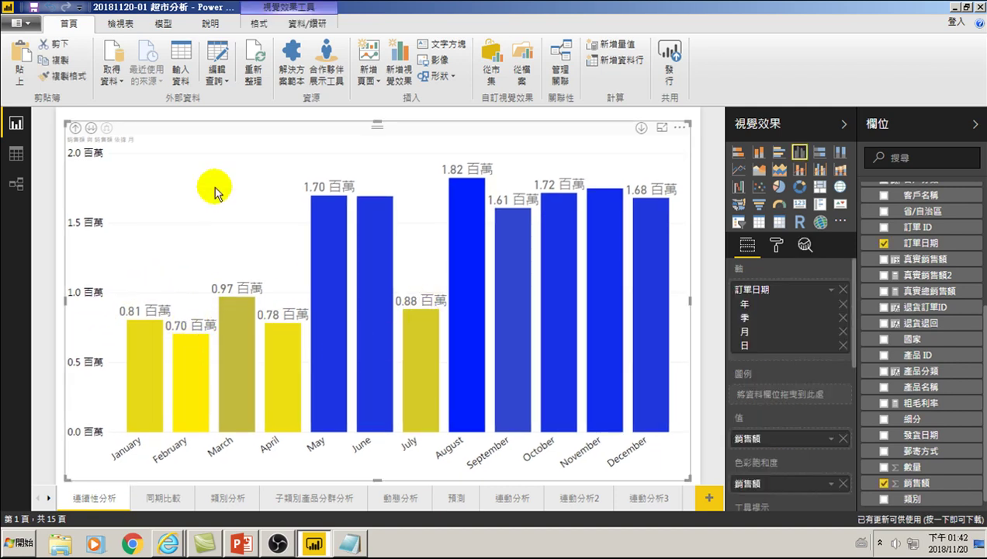
click(194, 126)
drag(194, 126, 188, 117)
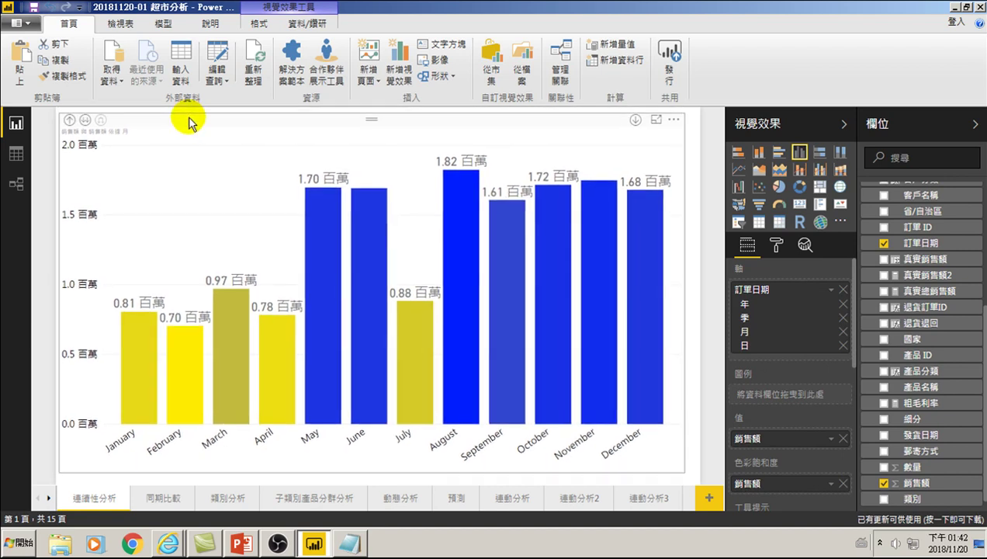
drag(683, 293, 485, 303)
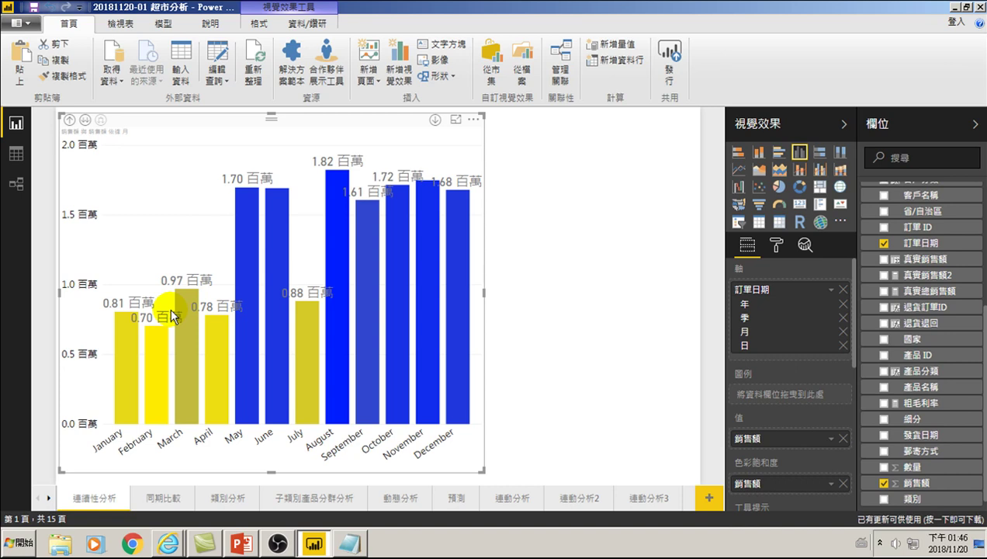
click(284, 299)
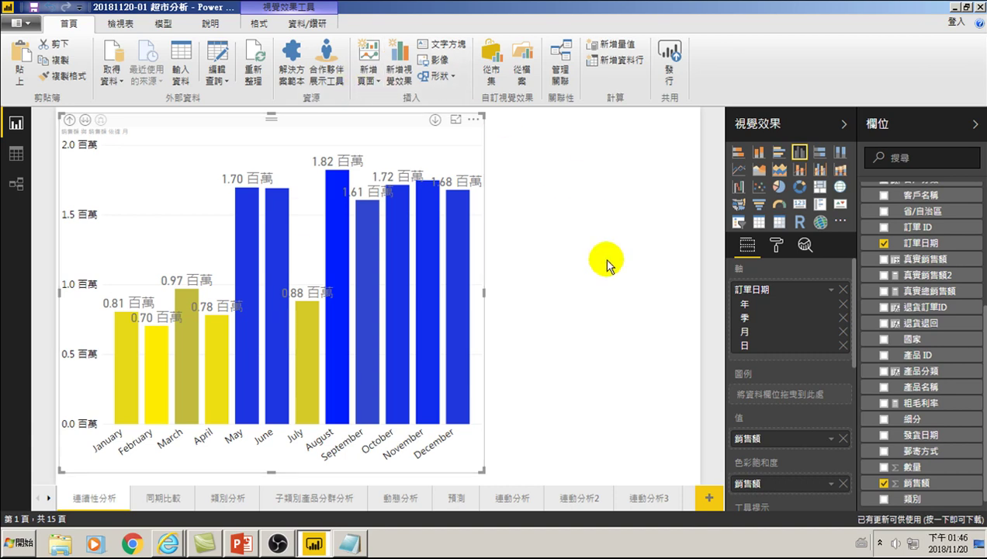
click(573, 289)
click(560, 263)
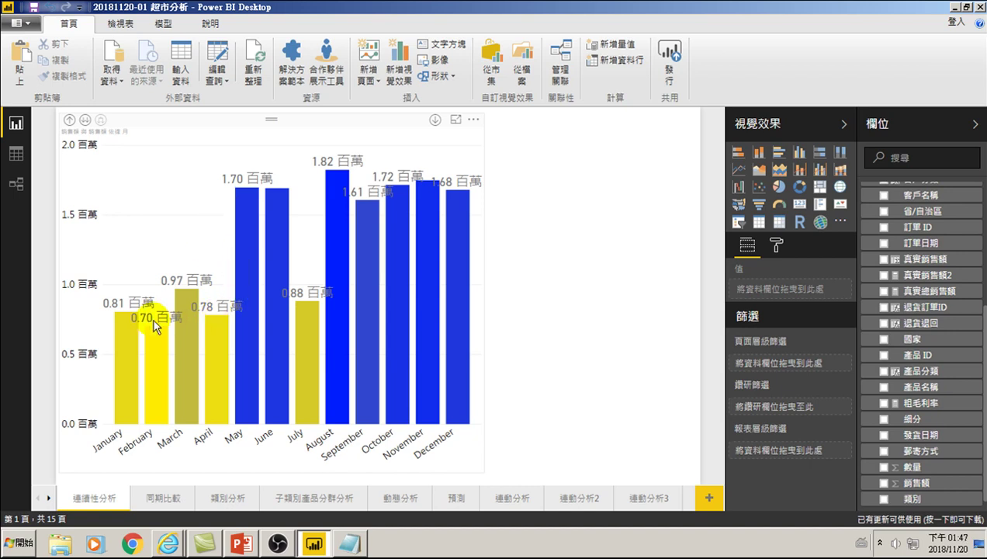
click(553, 266)
scroll(908, 353, up, 5)
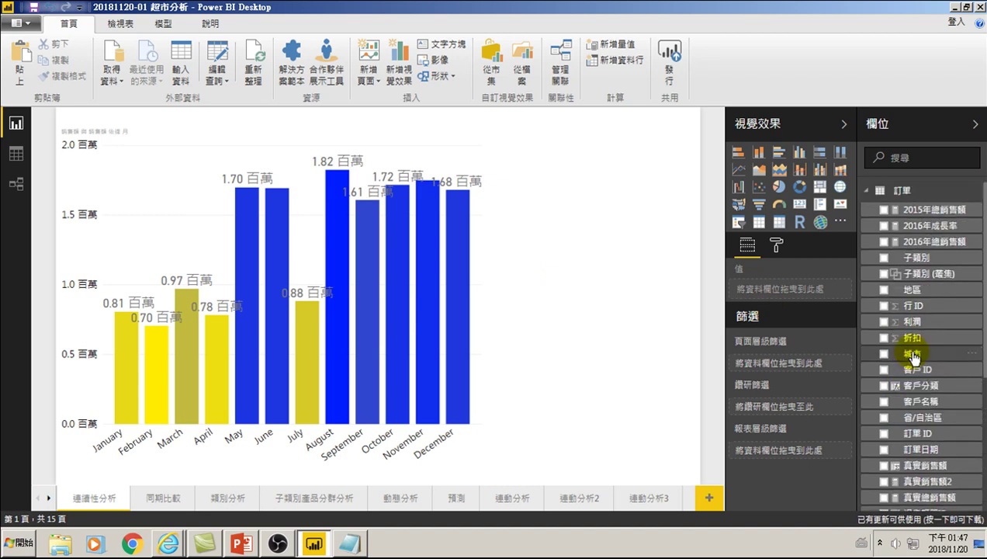
scroll(916, 354, down, 3)
Step: Add an enlarged table showing 訂單日期 by 年, 季 and 月, with the 日 level removed
scroll(915, 384, down, 3)
click(759, 222)
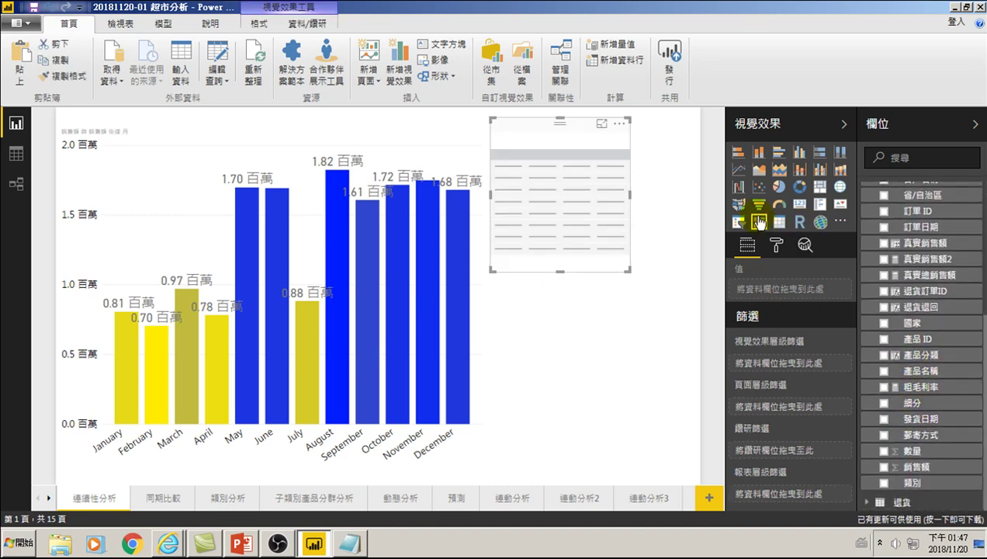
drag(628, 268, 696, 480)
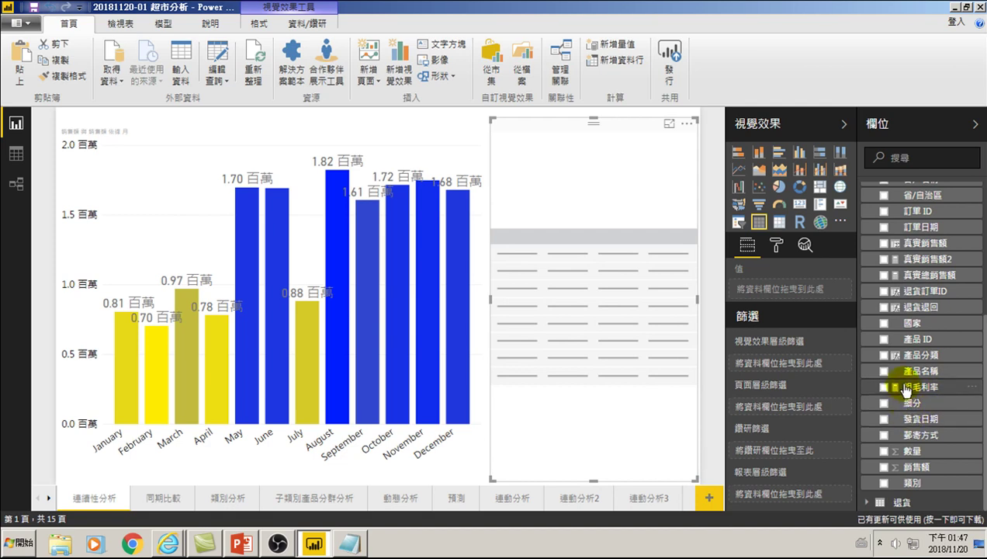
scroll(907, 392, up, 3)
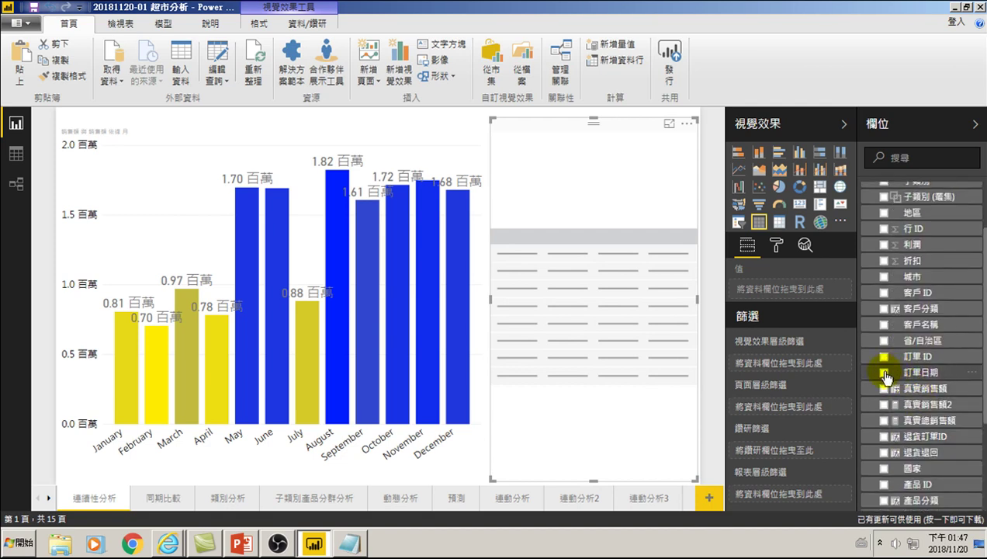
click(883, 371)
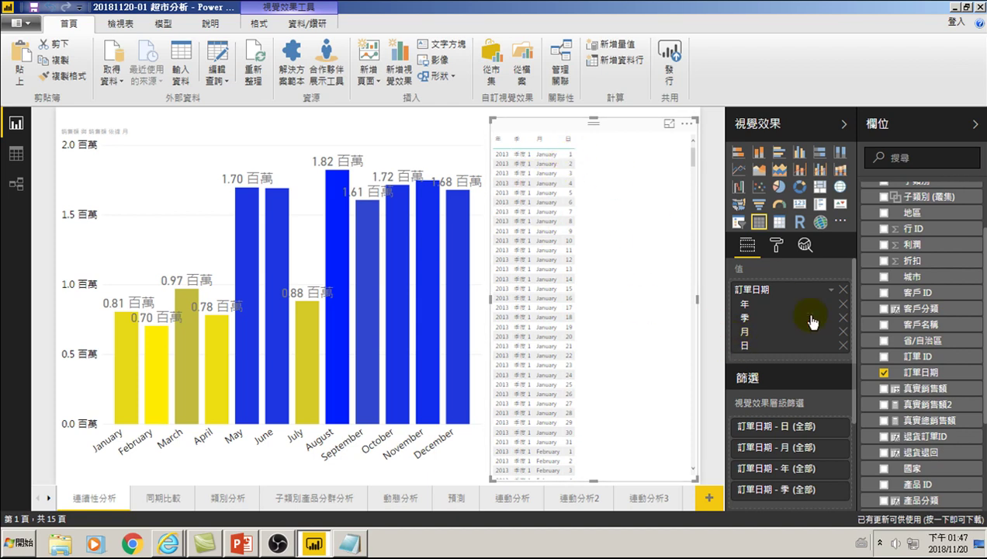
click(843, 345)
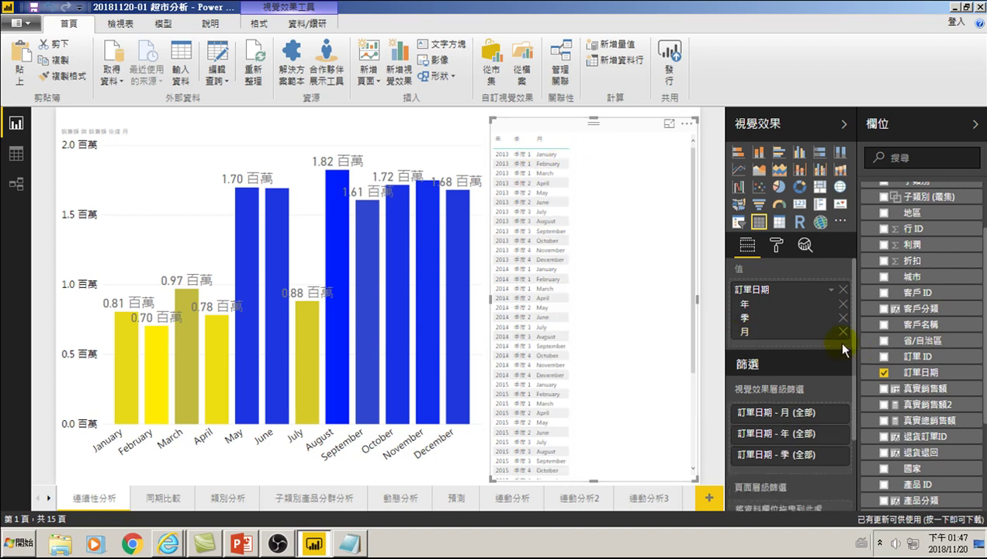
click(775, 245)
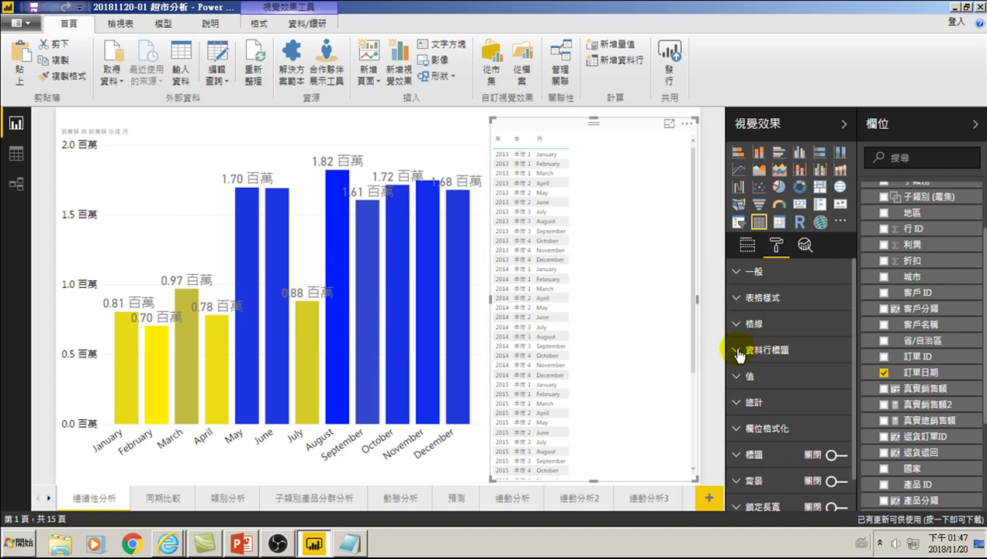
Step: Raise the table's value text size to 13 and set the value font colour to black
click(741, 378)
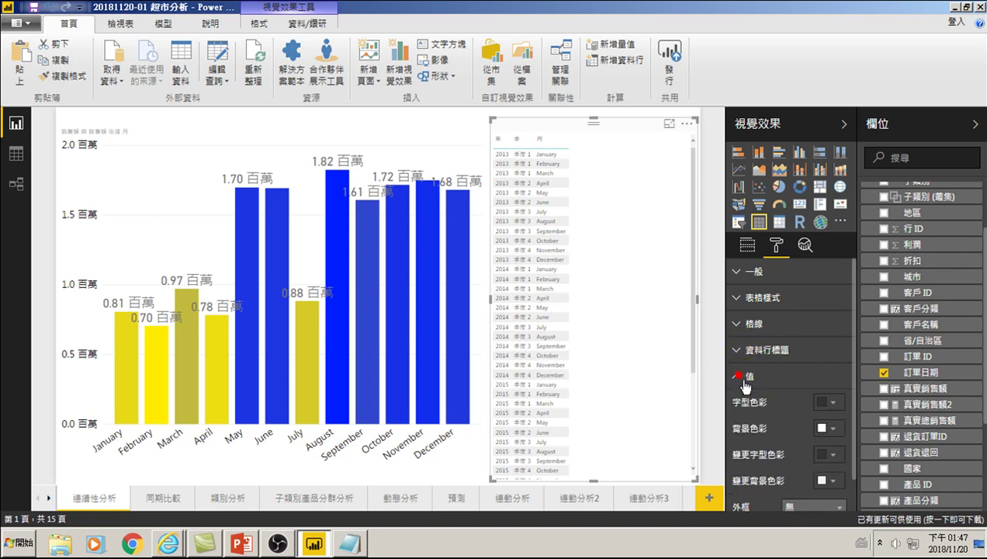
scroll(774, 390, down, 3)
drag(805, 467, 811, 468)
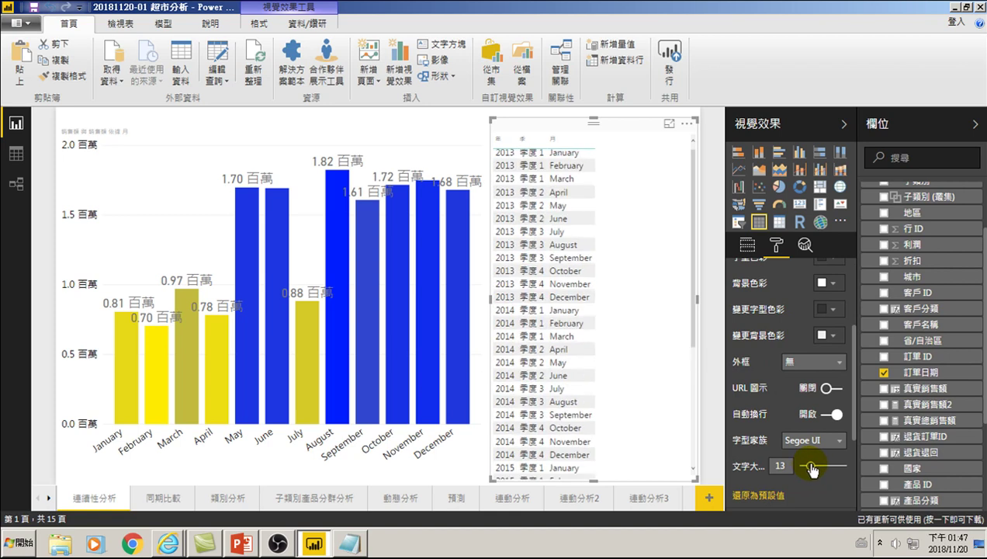
click(835, 311)
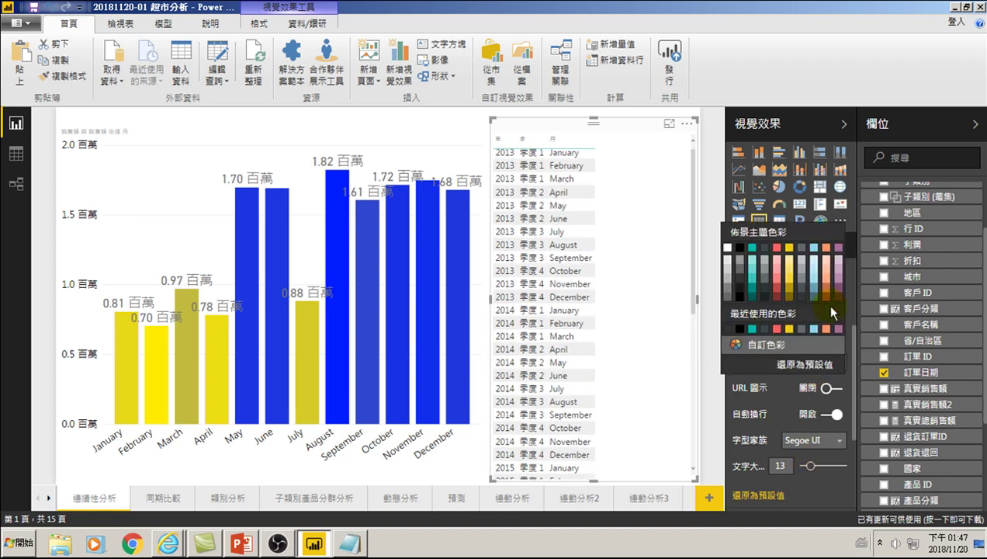
click(754, 230)
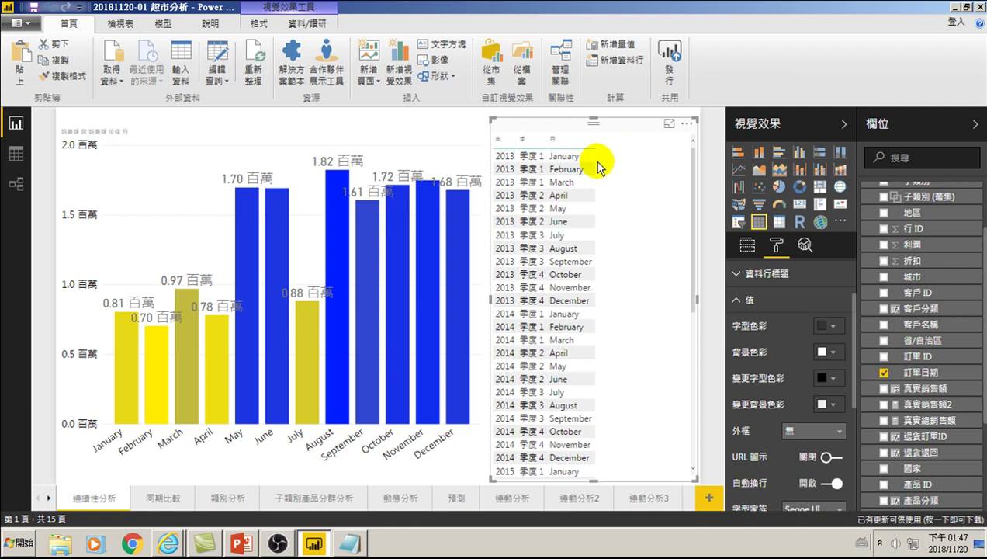
Step: Start a new measure from the 訂單日期 field in the Fields pane
right_click(923, 374)
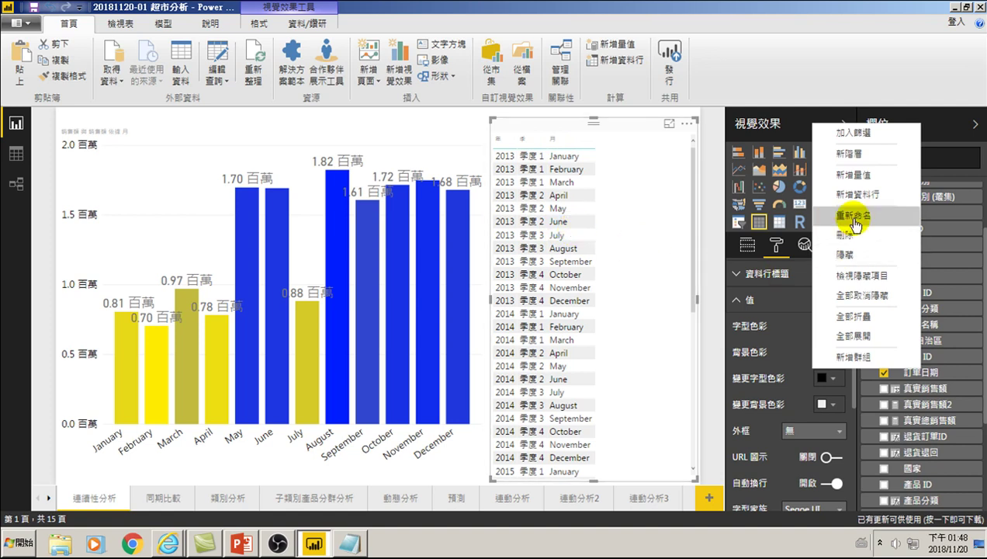
click(853, 175)
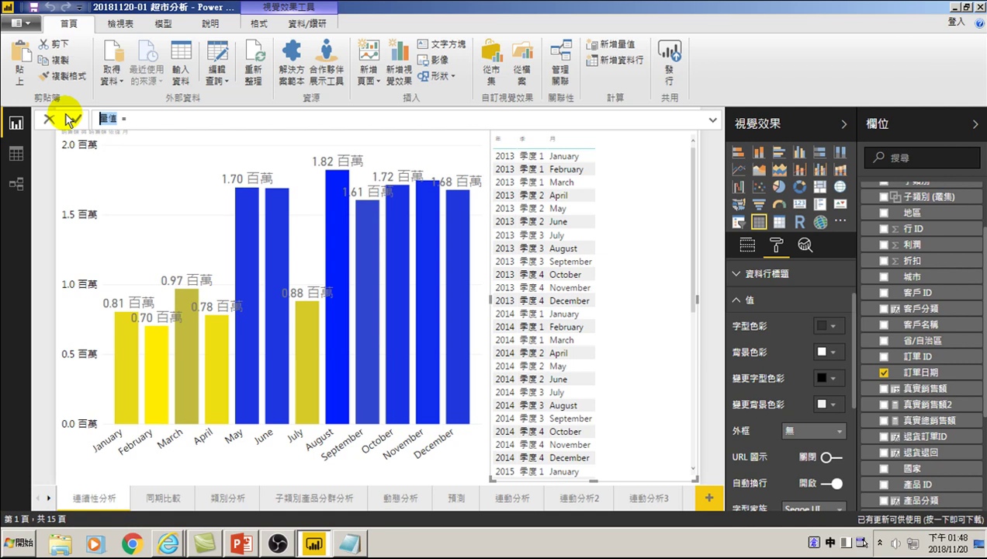
Step: Name the measure 訂單筆數 and begin its formula with the COUNT function
text(訂)
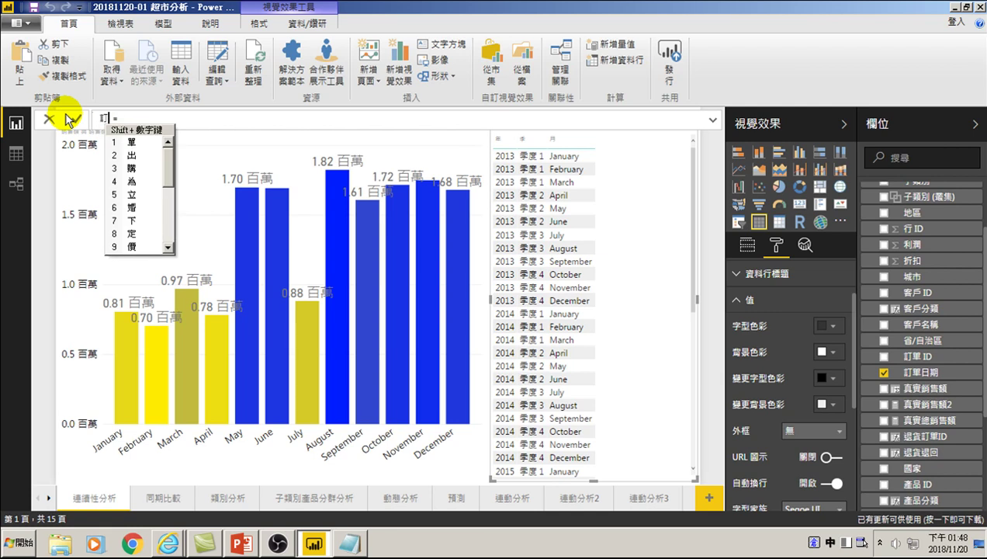
text(單)
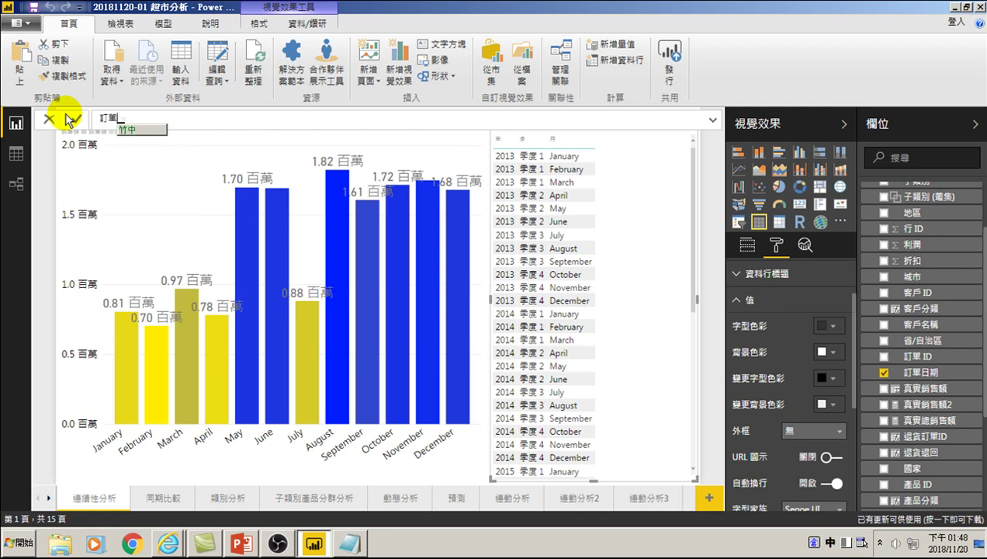
text(筆數 =)
key(ctrl+space)
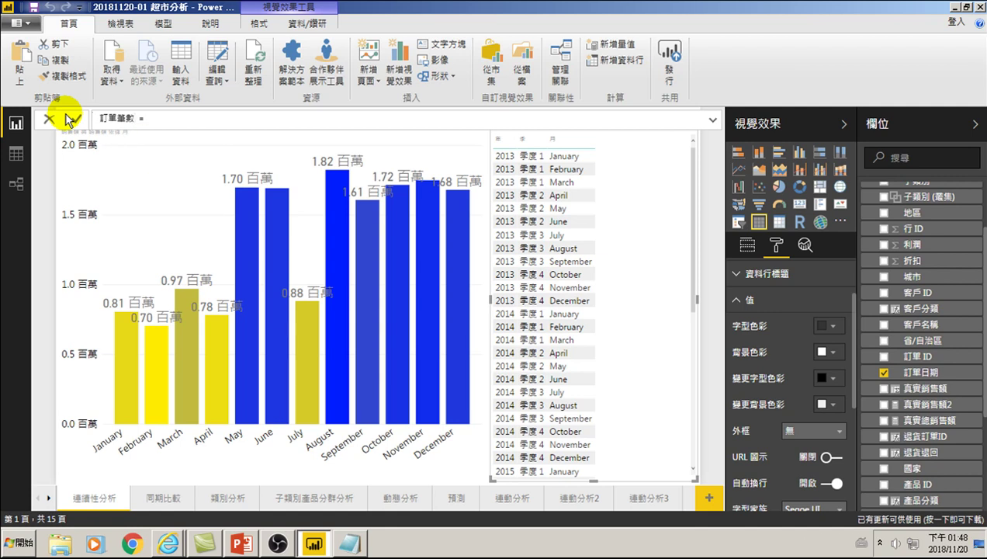
key(End)
text(count)
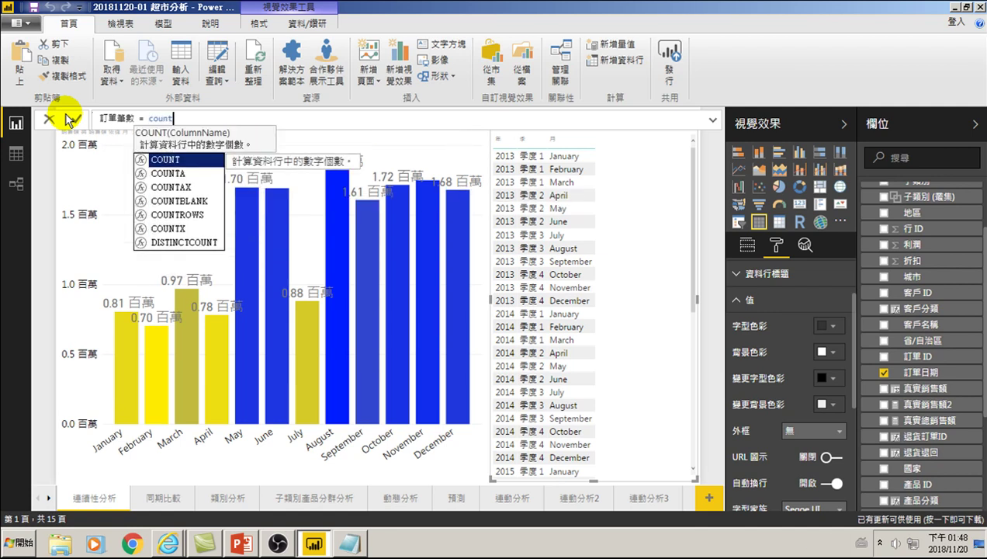
key(Tab)
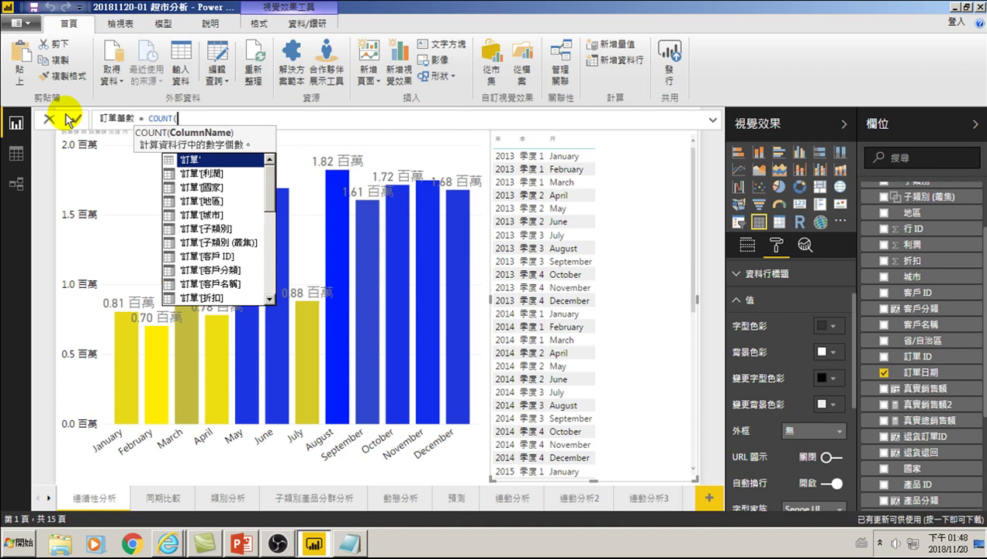
Step: Complete the formula as COUNT('訂單'[訂單日期]) and commit the measure
key(Down)
key(Down)
key(Down)
key(Down)
key(Down)
key(Down)
key(Down)
key(Down)
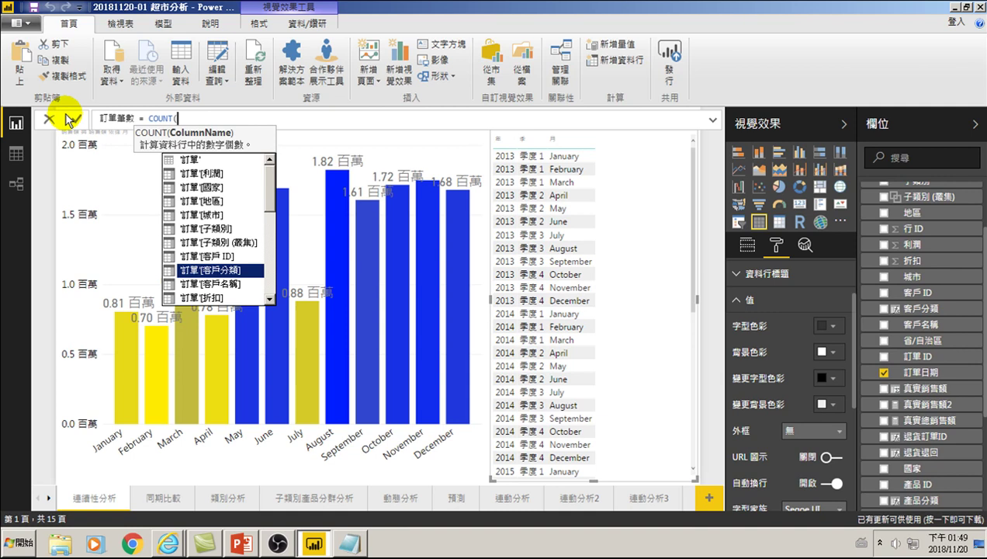
key(Down)
key(Down)
key(Down)
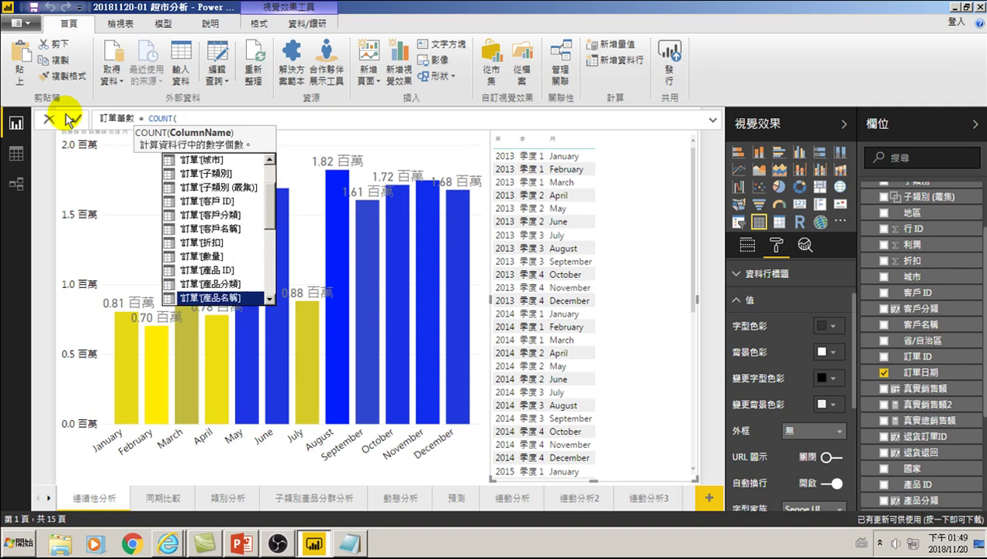
key(Down)
key(Down)
key(Down)
key(Down)
key(Down)
key(Down)
key(Down)
key(Down)
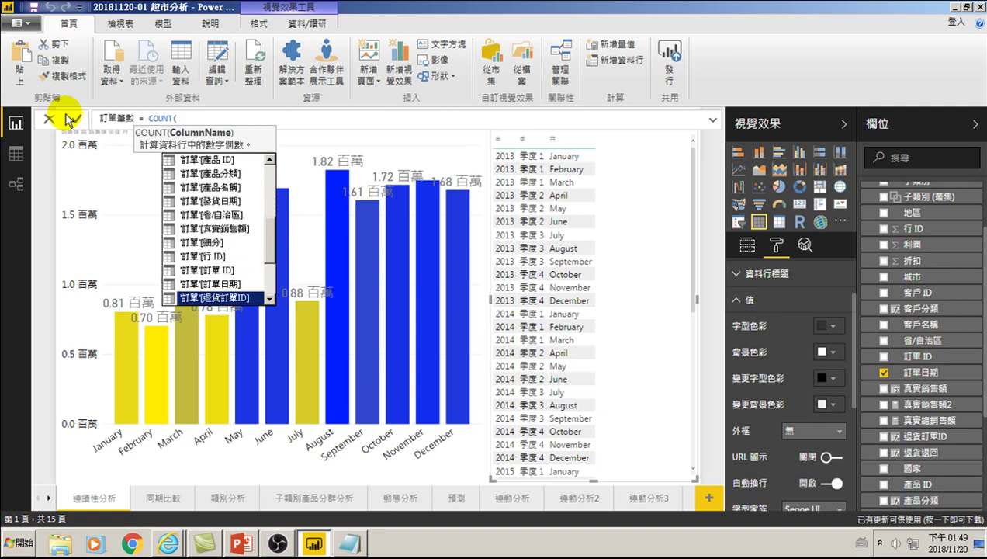
key(Up)
key(Up)
key(Down)
key(Tab)
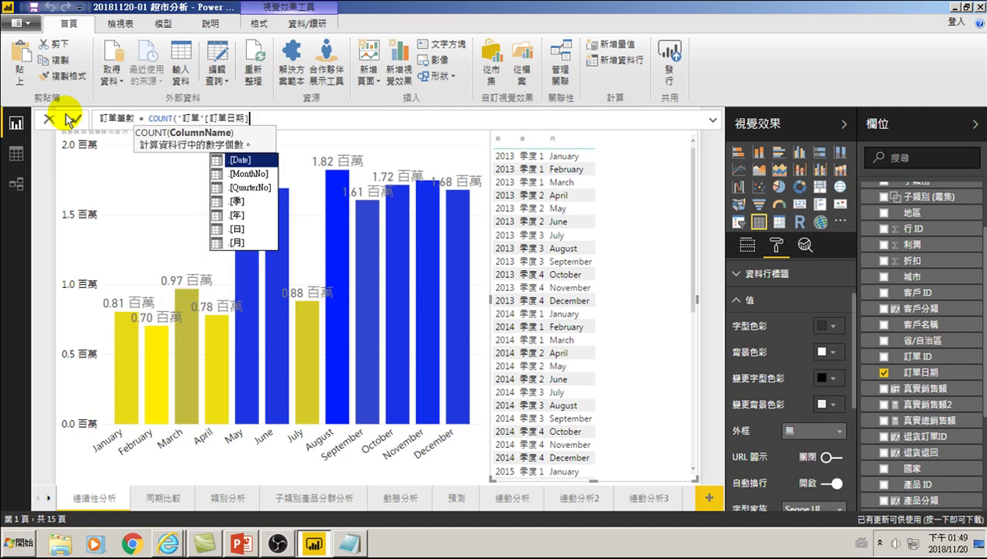
text())
click(72, 118)
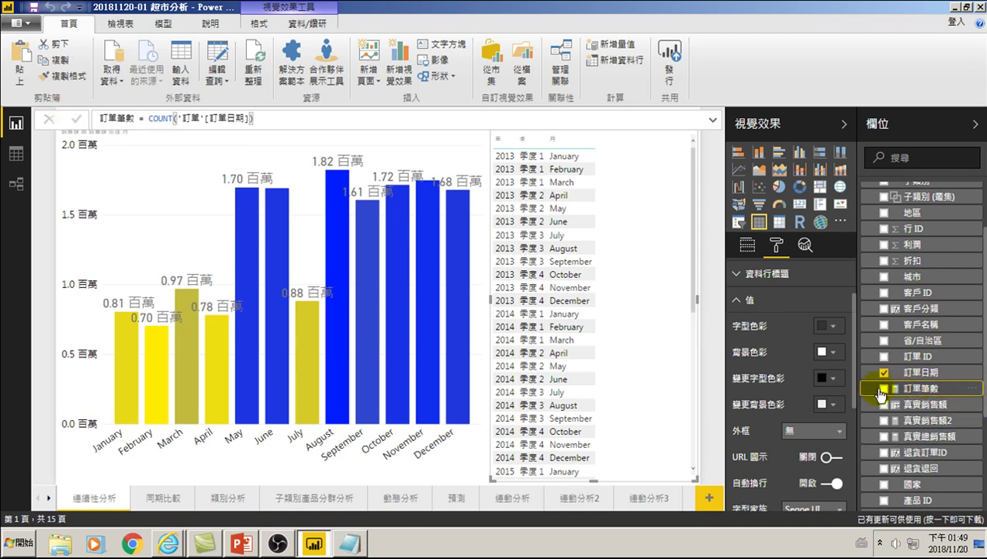
Step: Add 訂單筆數 to the table and remove 季, leaving order counts by 年 and 月
click(883, 388)
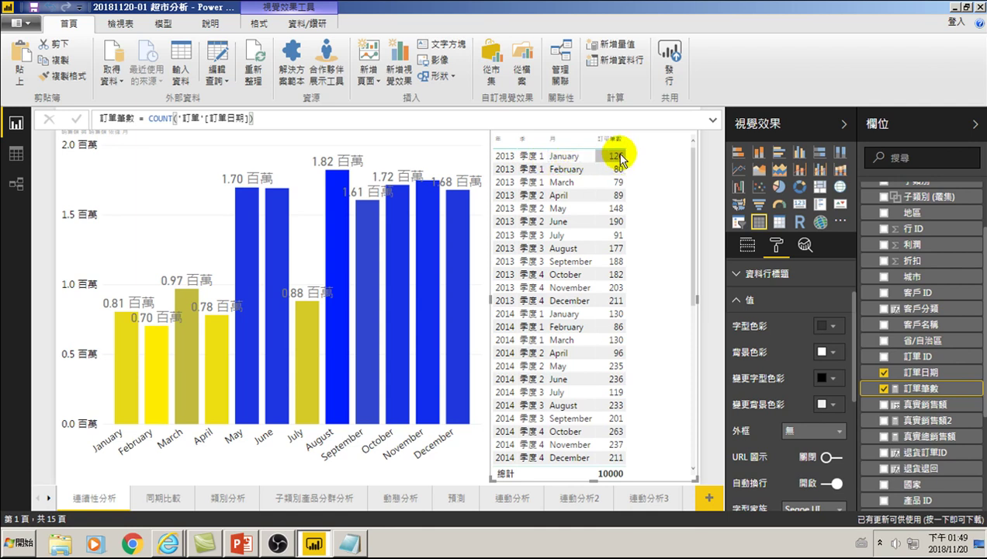
scroll(804, 322, up, 2)
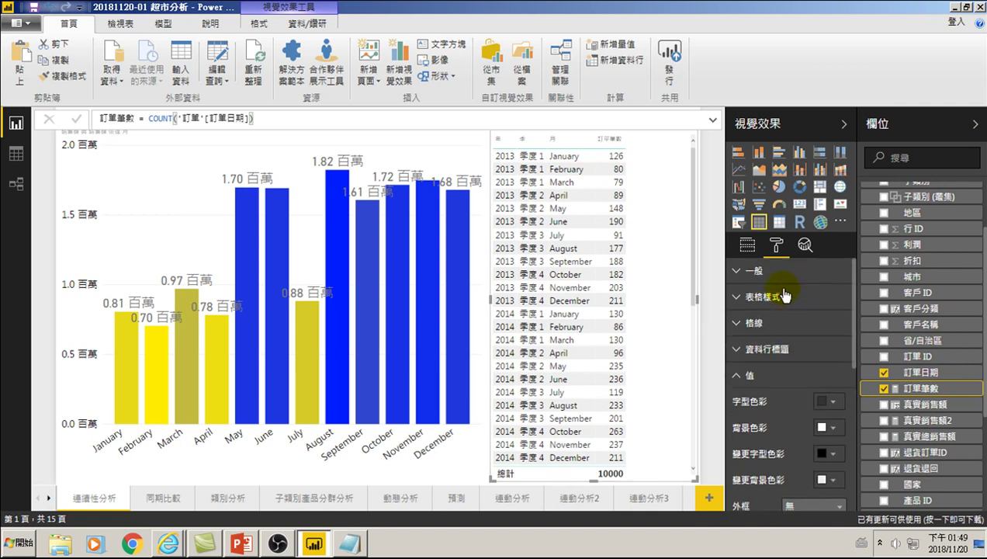
click(747, 247)
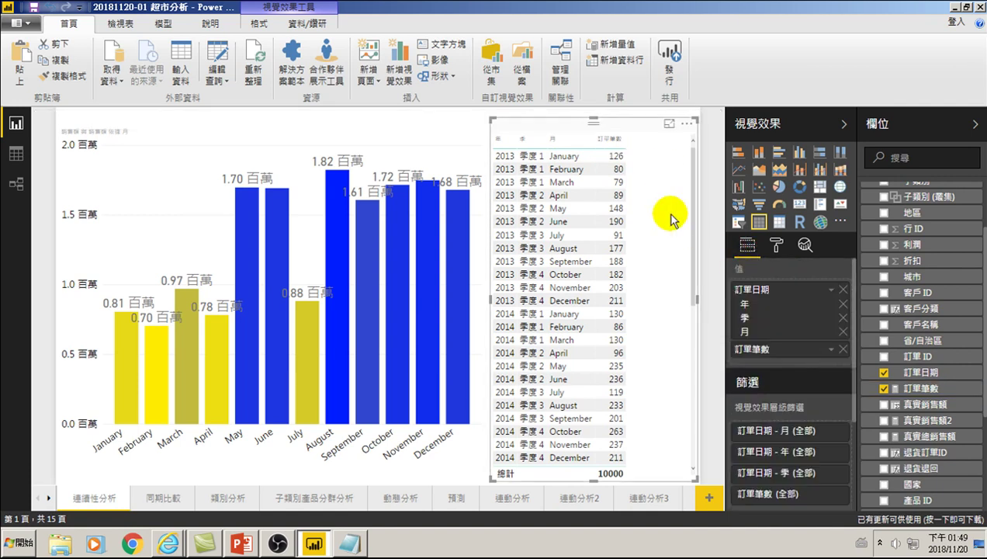
click(843, 317)
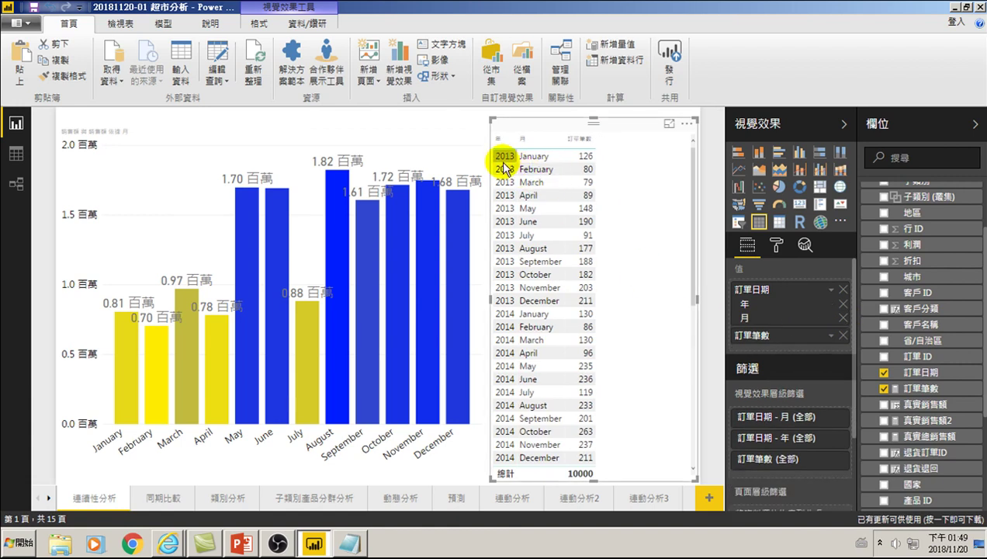